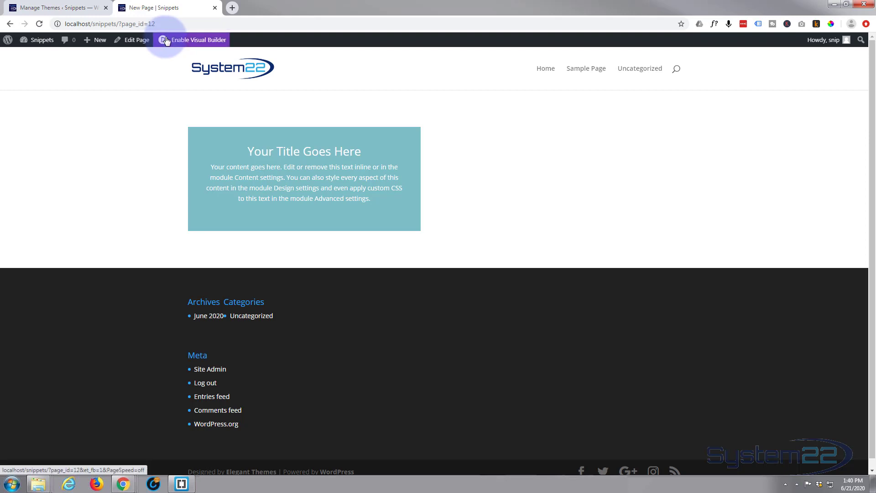
- Create a new page titled "Import" from the WordPress dashboard and start building it with the Divi Builder
left_click(51, 10)
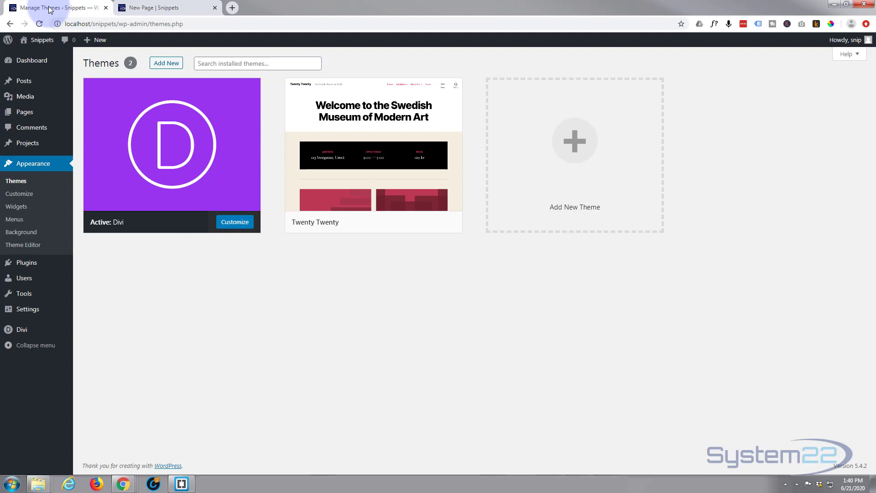
mouse_move(29, 117)
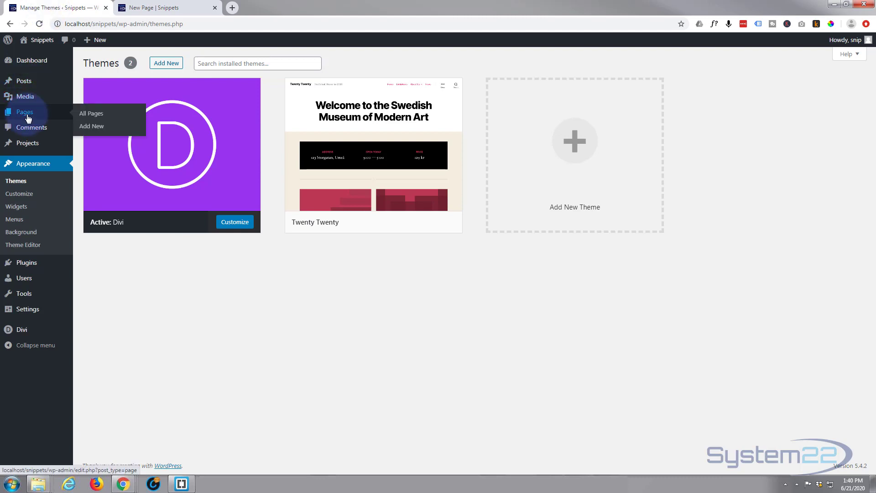
mouse_move(98, 44)
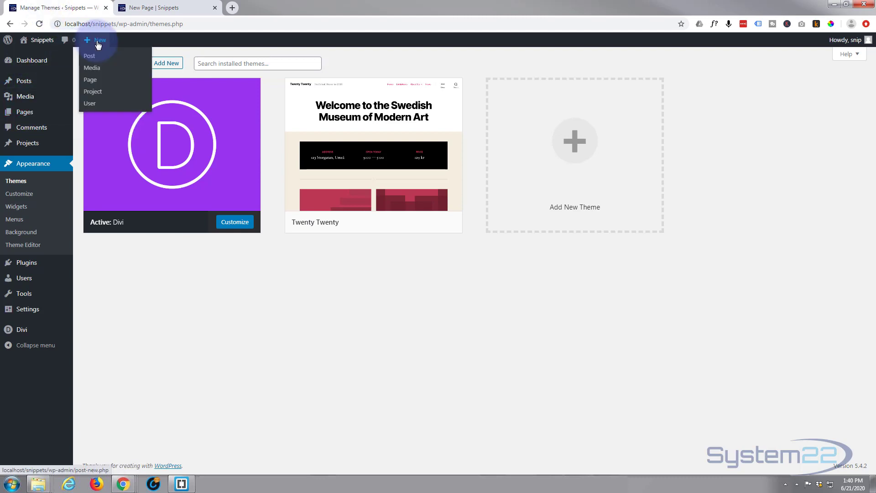
left_click(91, 86)
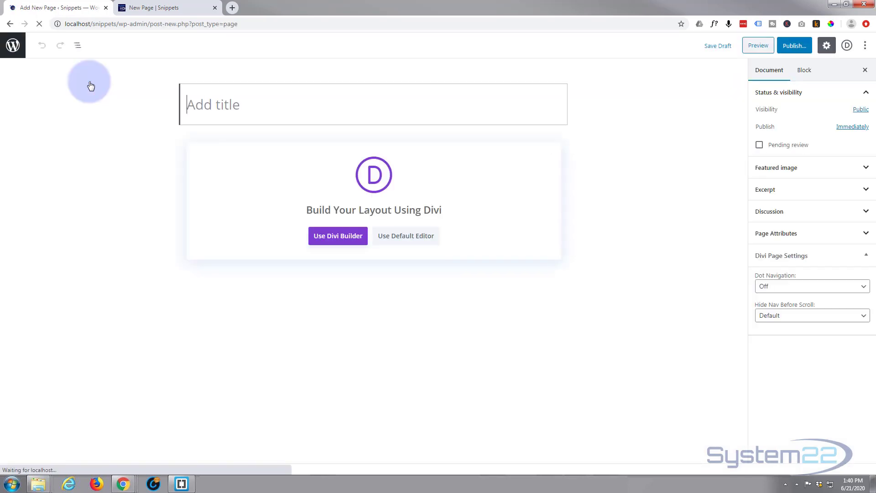
left_click(226, 84)
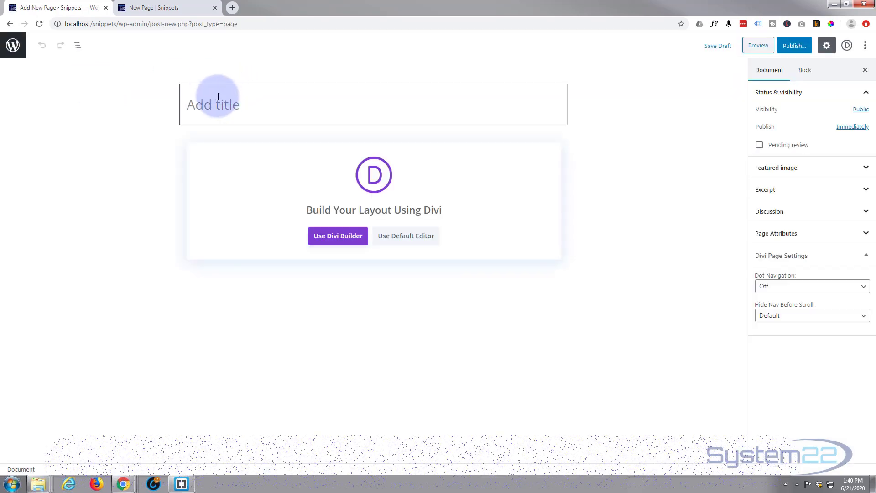
type("Import")
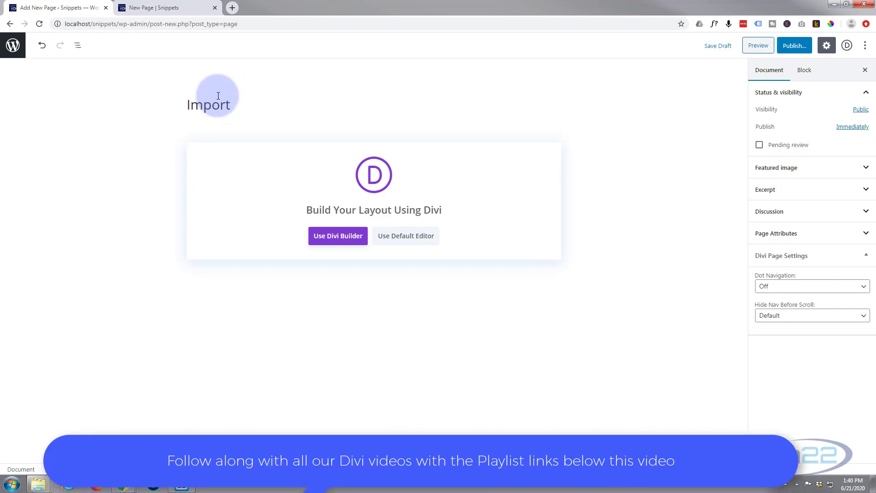
left_click(333, 237)
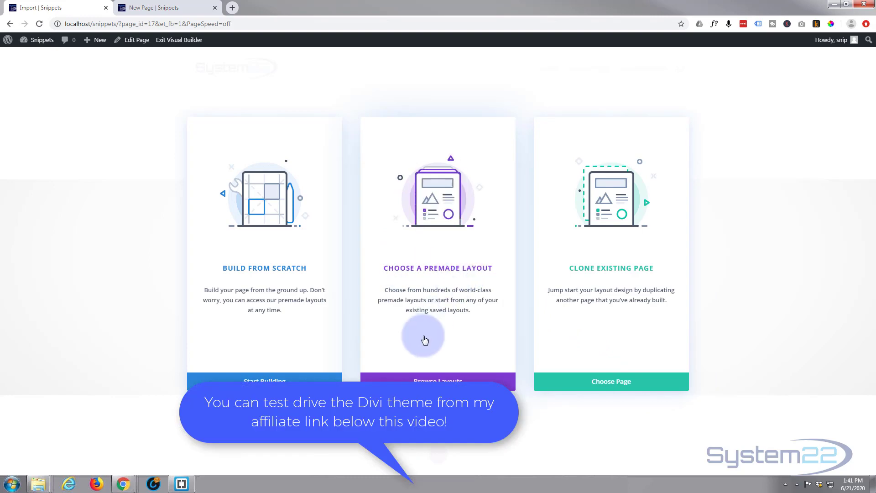
- Browse the premade layout packs and load the Travel Agency Landing Page layout into the page
left_click(427, 380)
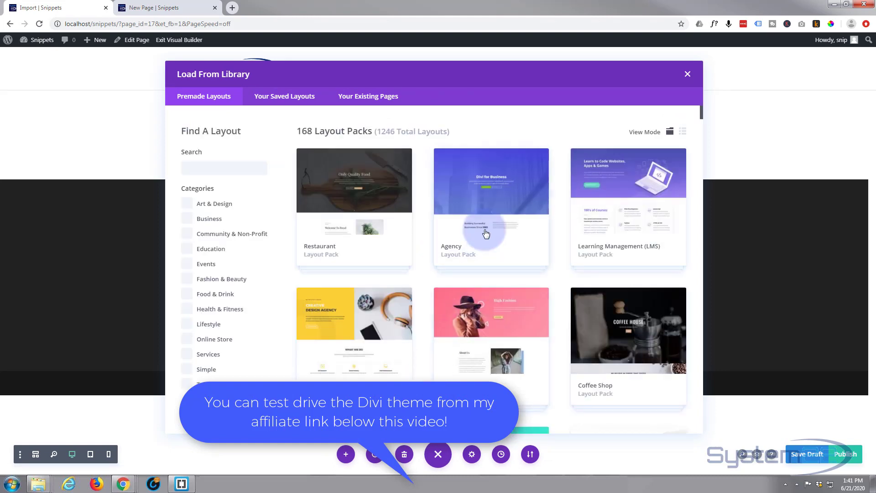
scroll(486, 233, "down", 7)
scroll(486, 234, "down", 10)
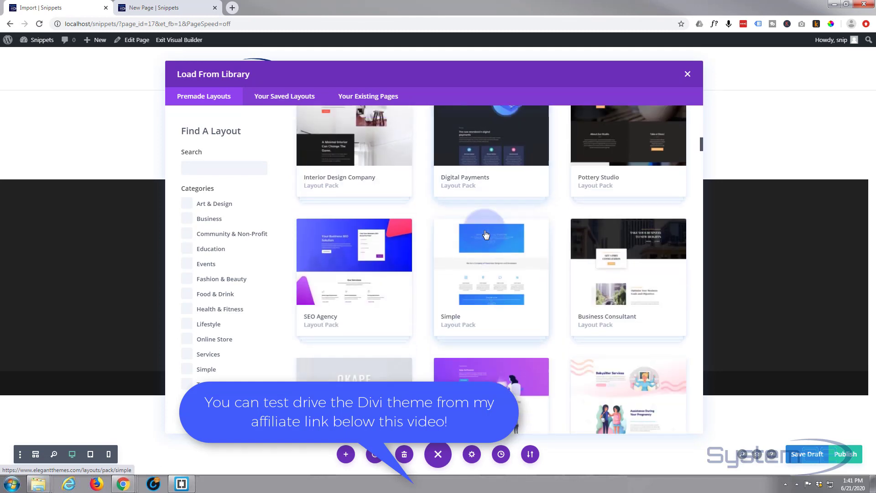
scroll(486, 234, "up", 10)
scroll(486, 233, "up", 1)
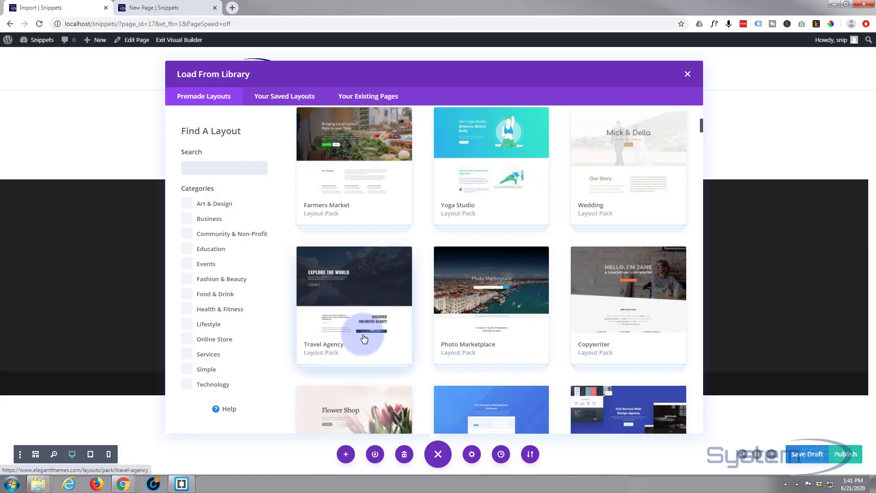
left_click(382, 351)
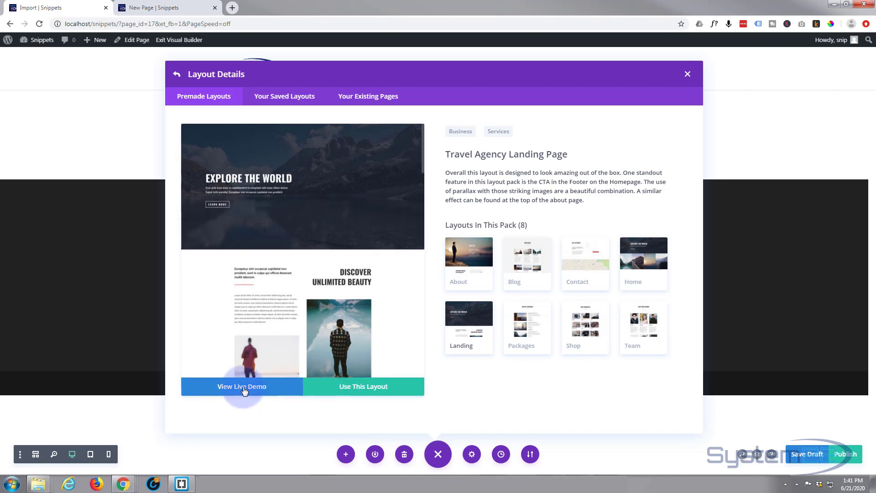
left_click(362, 391)
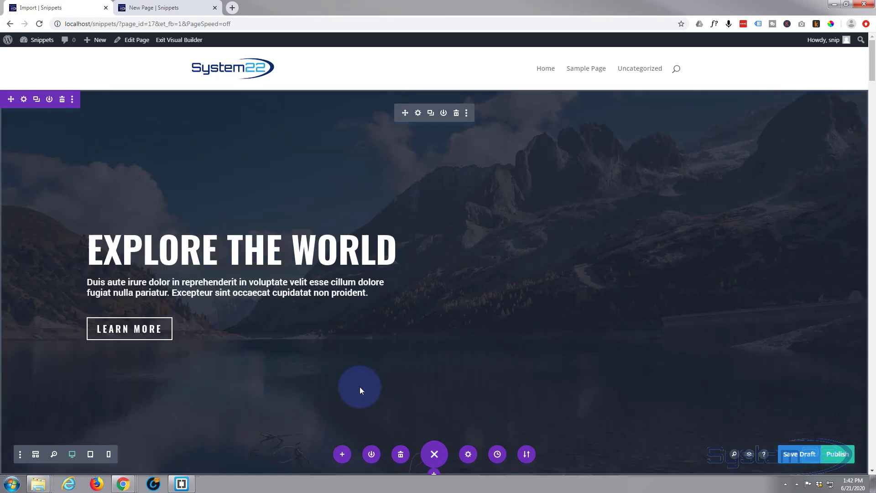
- Examine the sections and modules of the loaded travel layout, from the hero down to the More Places lists
scroll(527, 276, "down", 1)
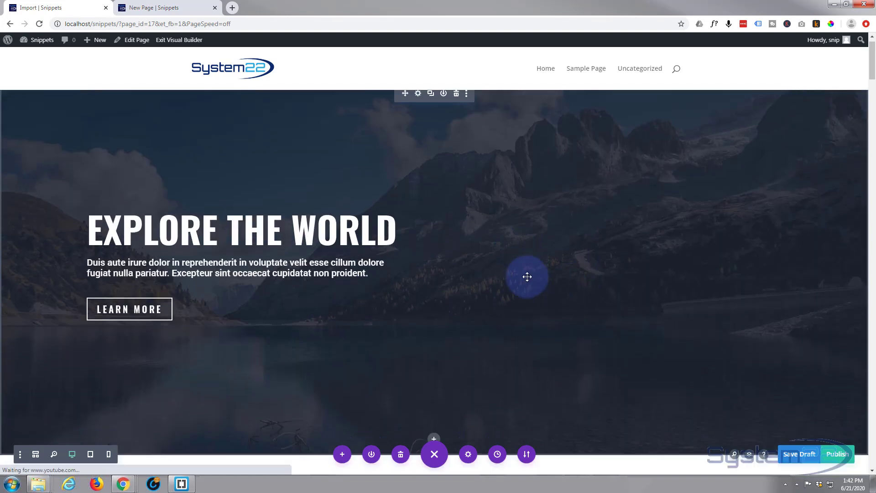
scroll(527, 276, "down", 12)
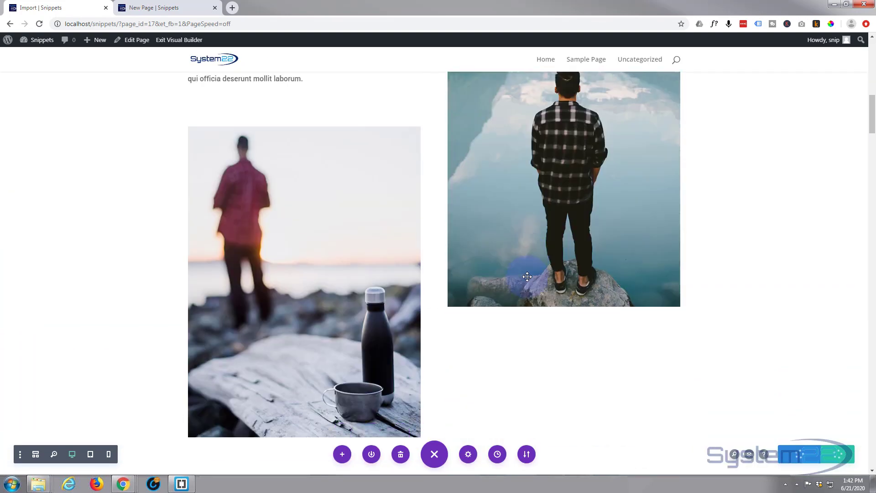
scroll(527, 276, "down", 15)
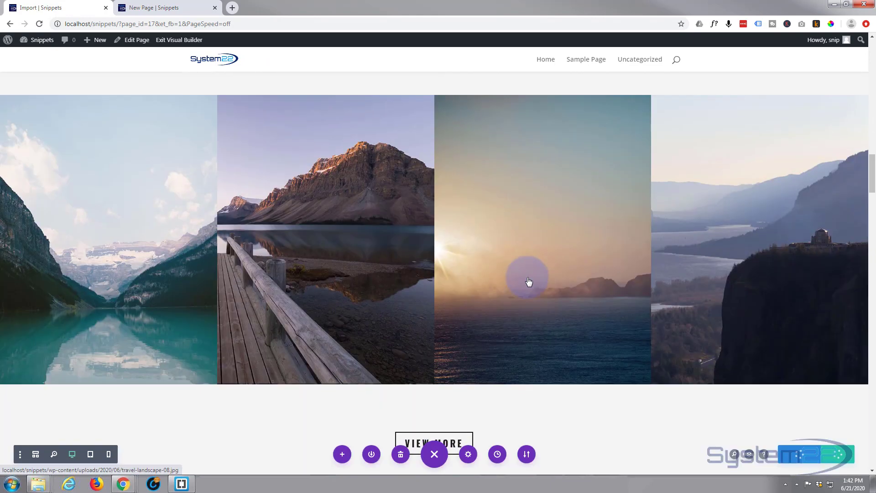
scroll(528, 282, "down", 15)
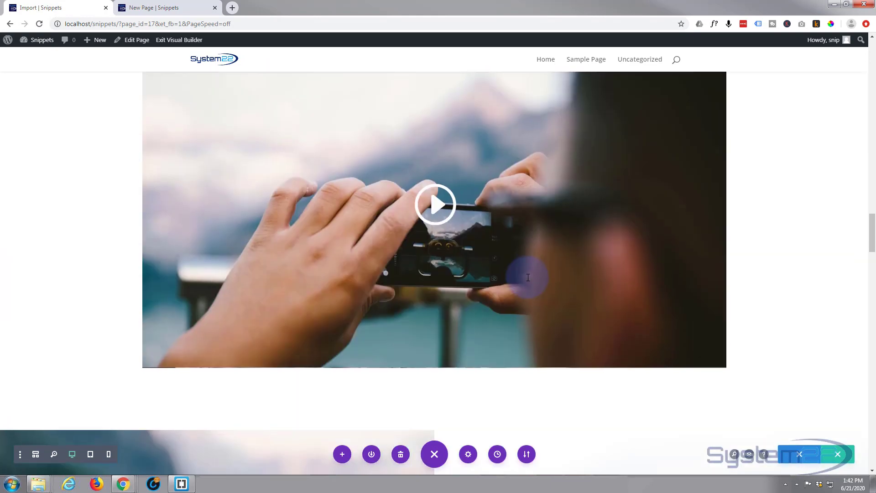
scroll(528, 277, "down", 13)
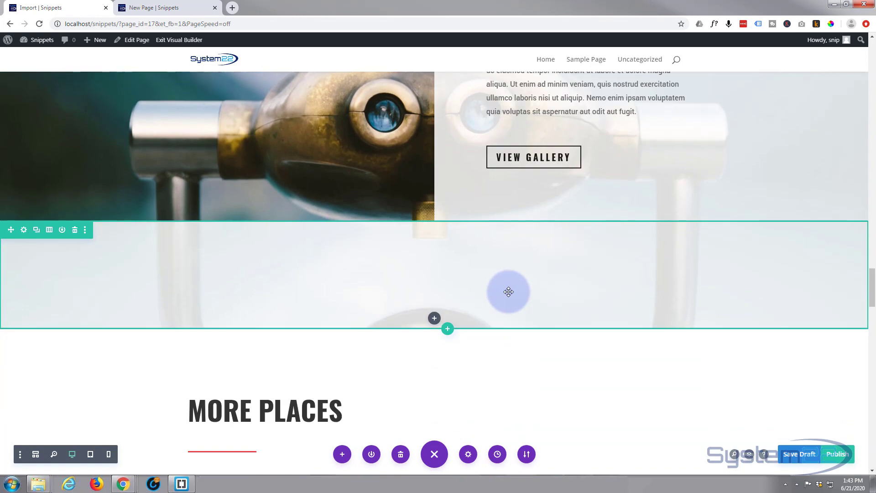
scroll(508, 292, "down", 5)
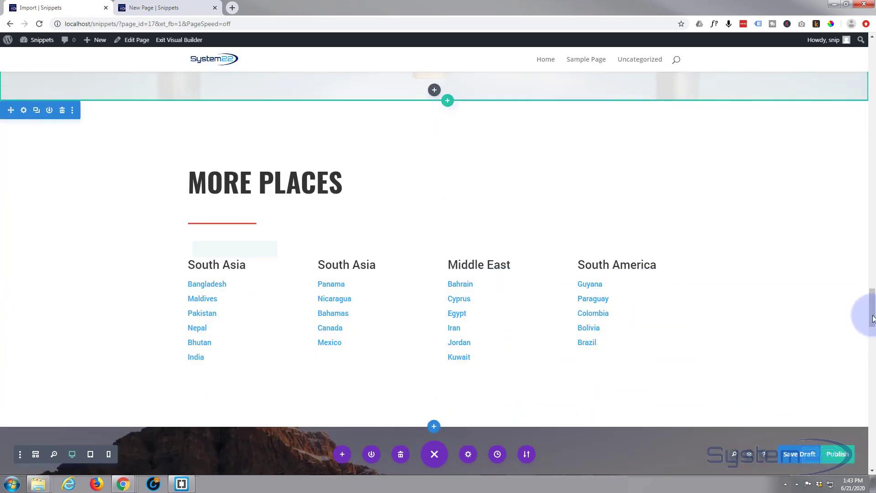
left_click_drag(873, 318, 864, 28)
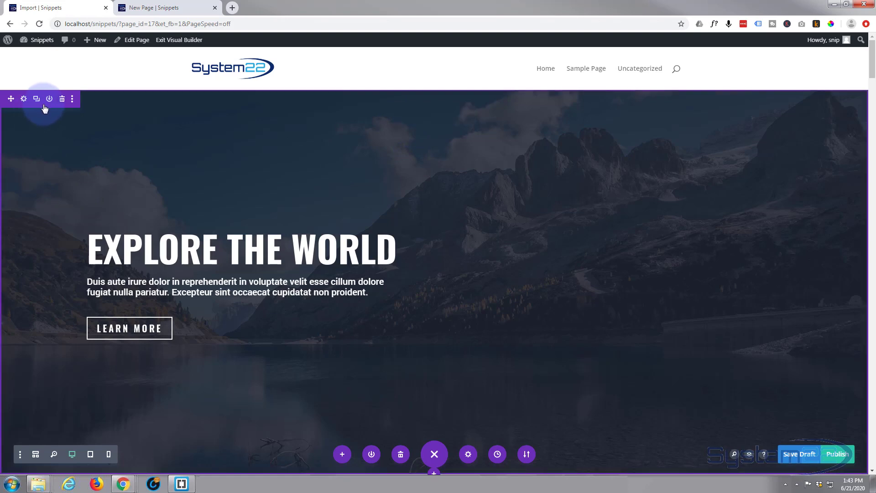
scroll(86, 251, "down", 8)
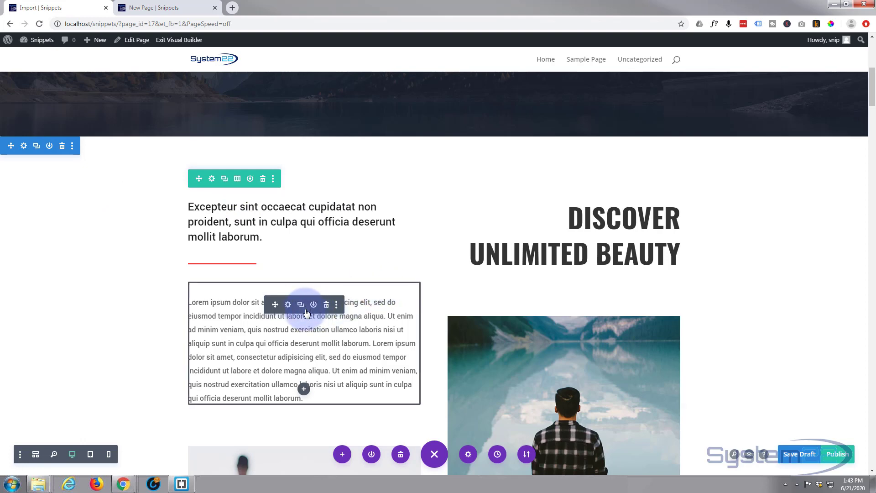
scroll(244, 323, "up", 8)
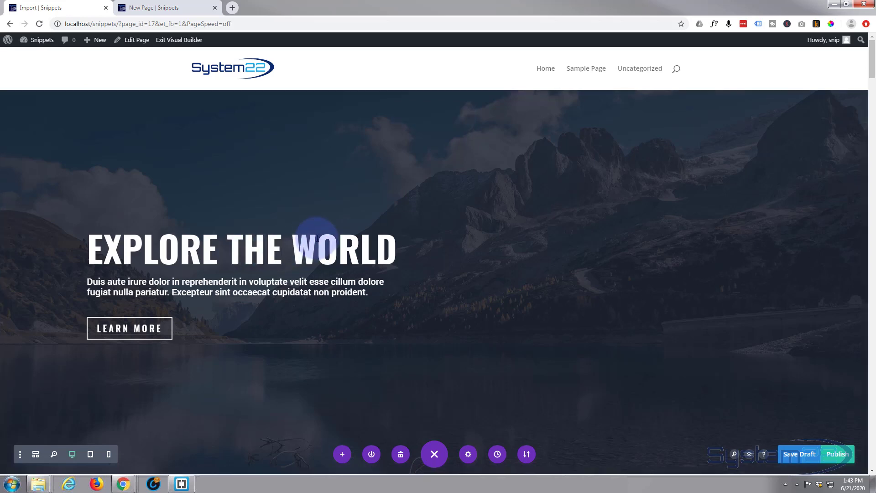
- Change the hero heading to "Explore MY World" and replace the first word of the paragraph beneath it with "My"
key("BackSpace")
key("BackSpace")
key("BackSpace")
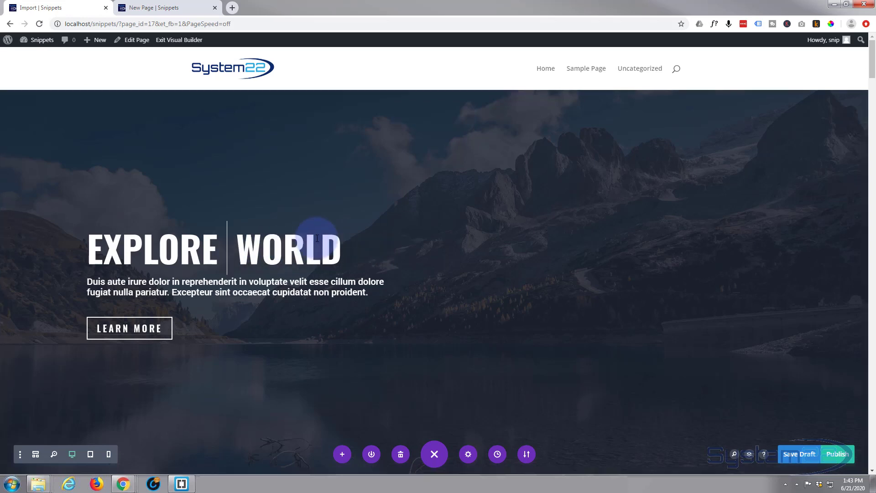
type("MY")
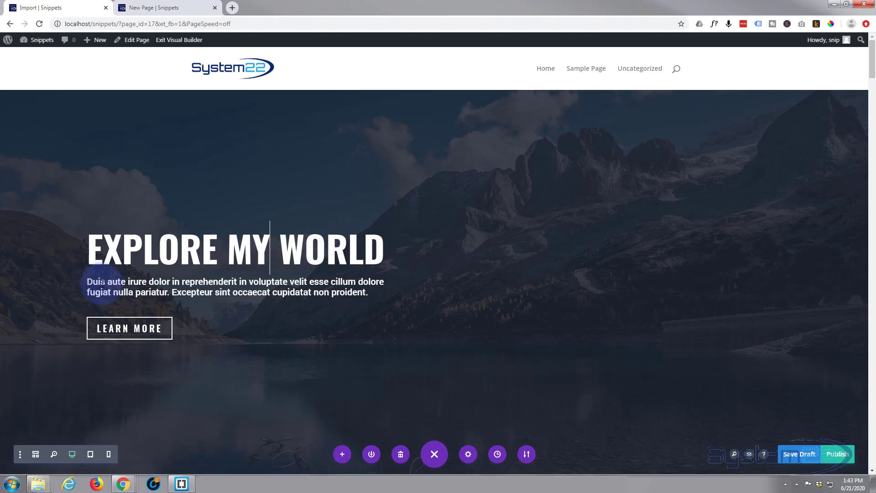
left_click_drag(103, 279, 105, 283)
type("My")
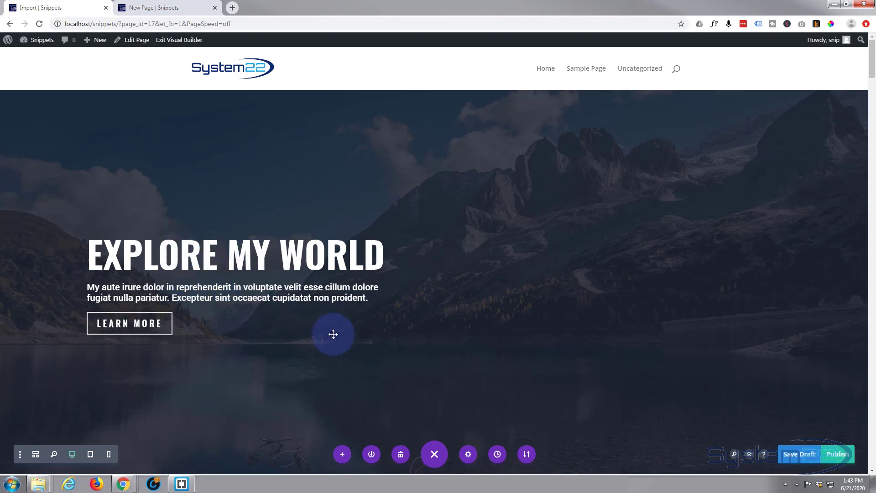
- Inspect the content settings of the intro text module and of the image below "Discover Unlimited Beauty", closing each without edits
scroll(330, 335, "down", 5)
mouse_move(279, 249)
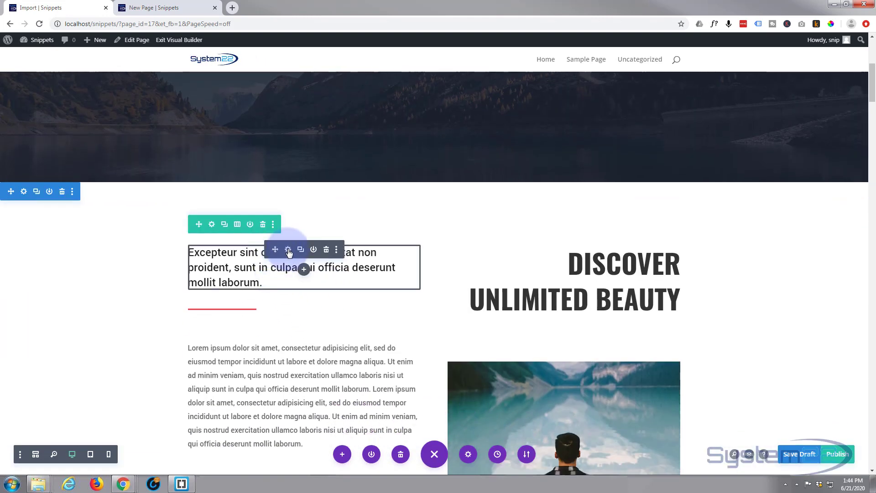
left_click(288, 250)
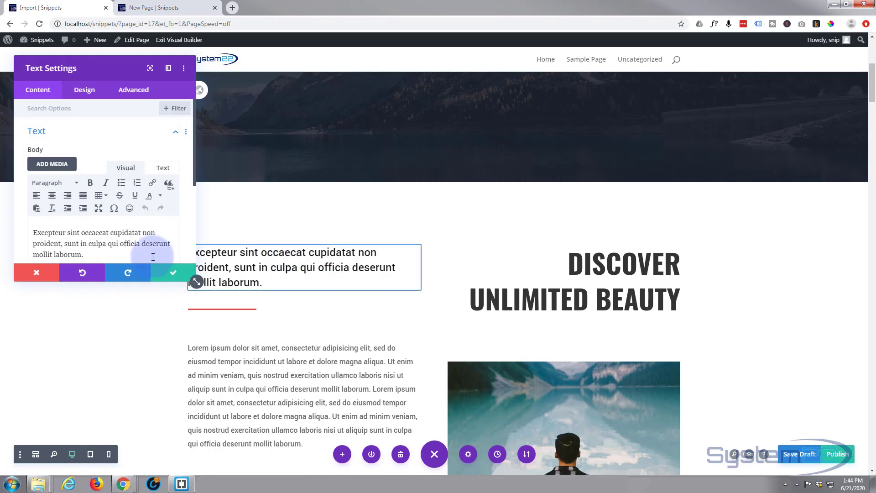
scroll(121, 223, "down", 3)
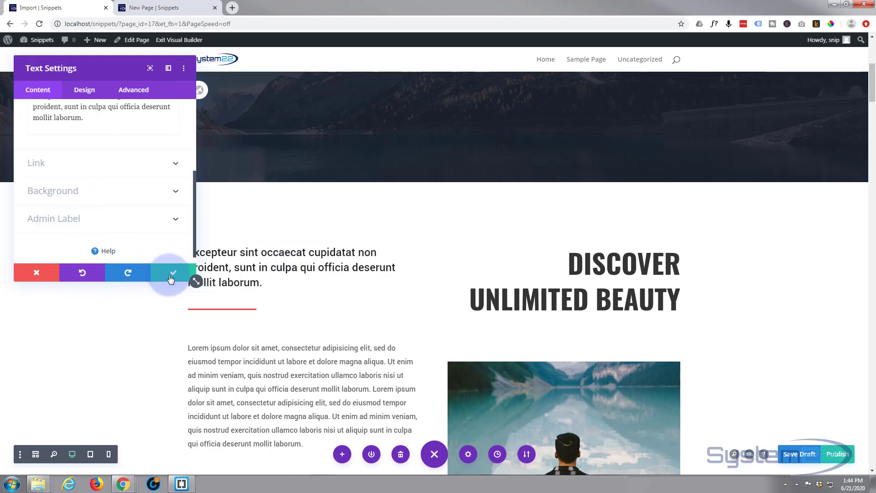
left_click(44, 280)
scroll(346, 401, "down", 3)
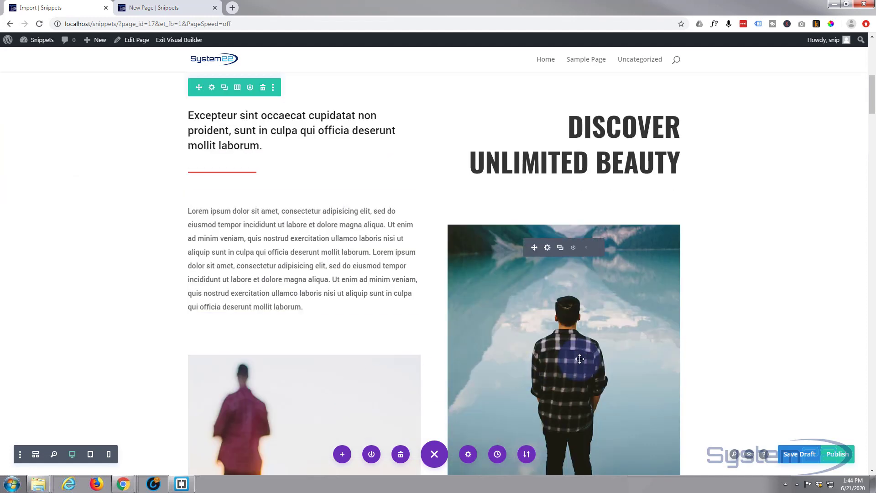
left_click(547, 248)
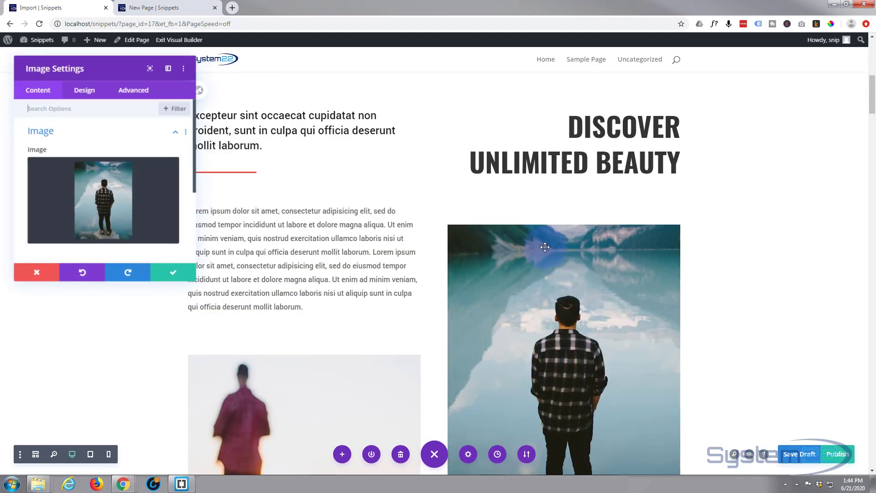
left_click(178, 278)
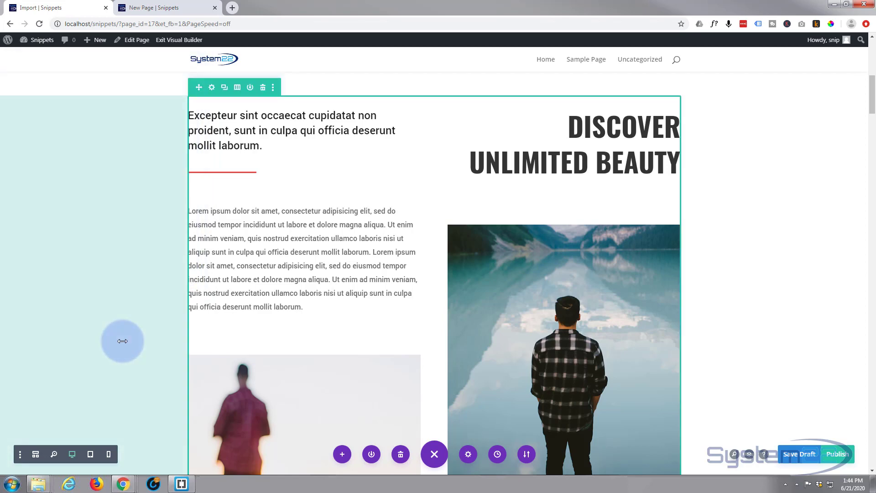
- Publish the Import page and exit the Visual Builder
scroll(117, 361, "down", 4)
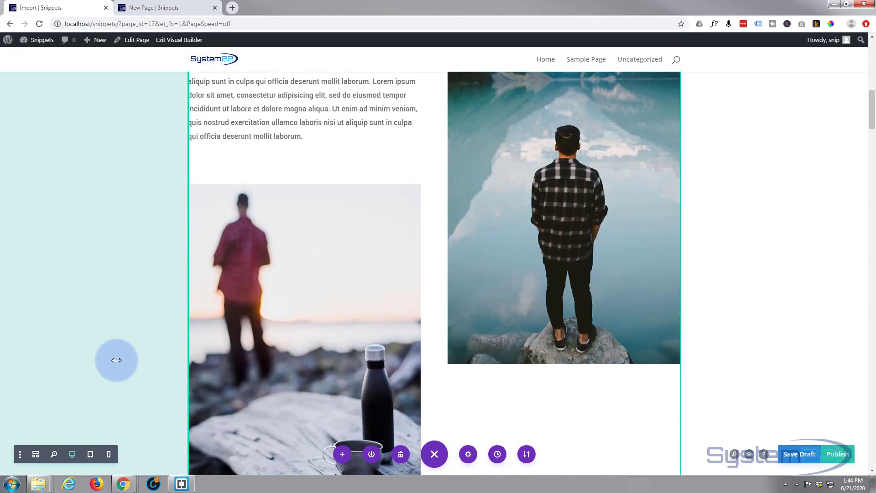
scroll(117, 361, "up", 3)
scroll(116, 360, "up", 8)
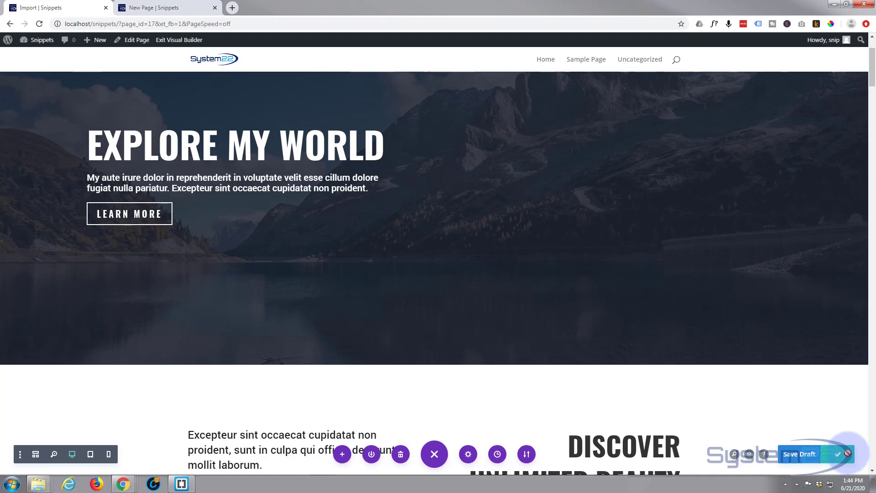
left_click(843, 456)
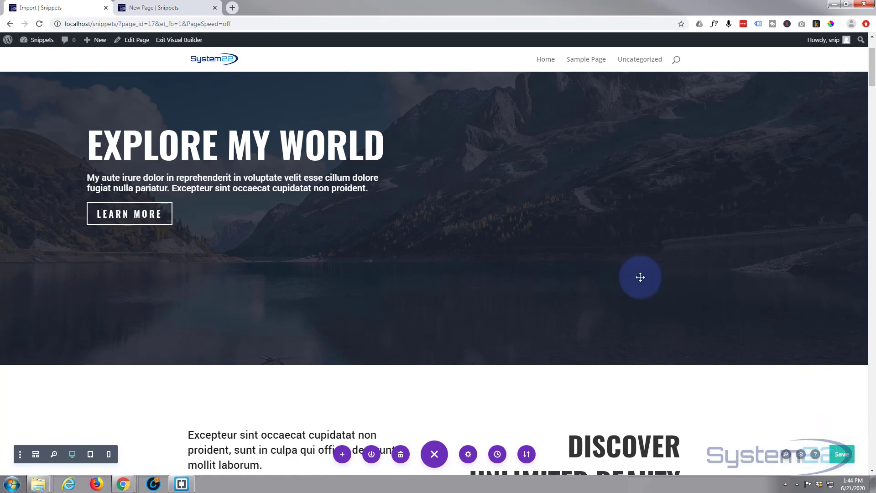
left_click(176, 42)
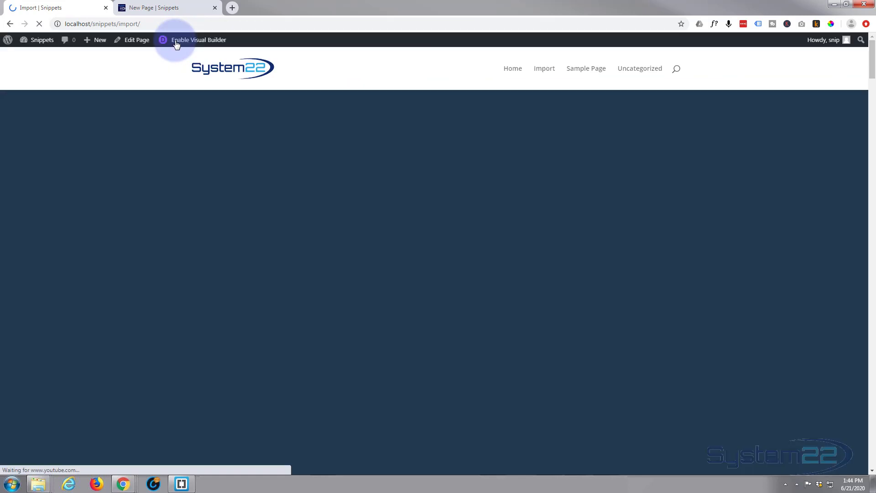